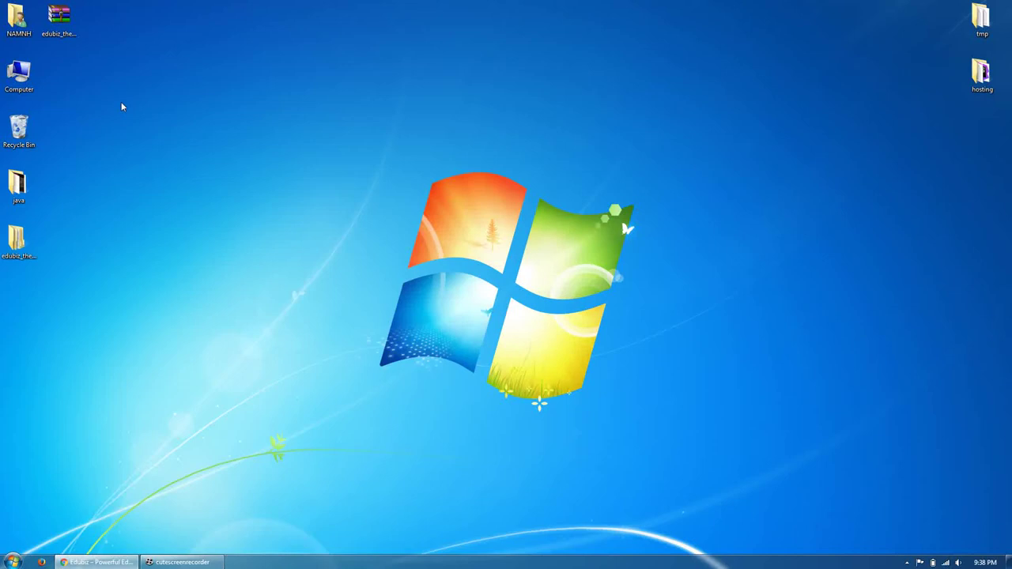
- Open the edubiz_theme_full folder on the desktop and look over its subfolders and the two theme zip archives
left_click(26, 251)
double_click(26, 255)
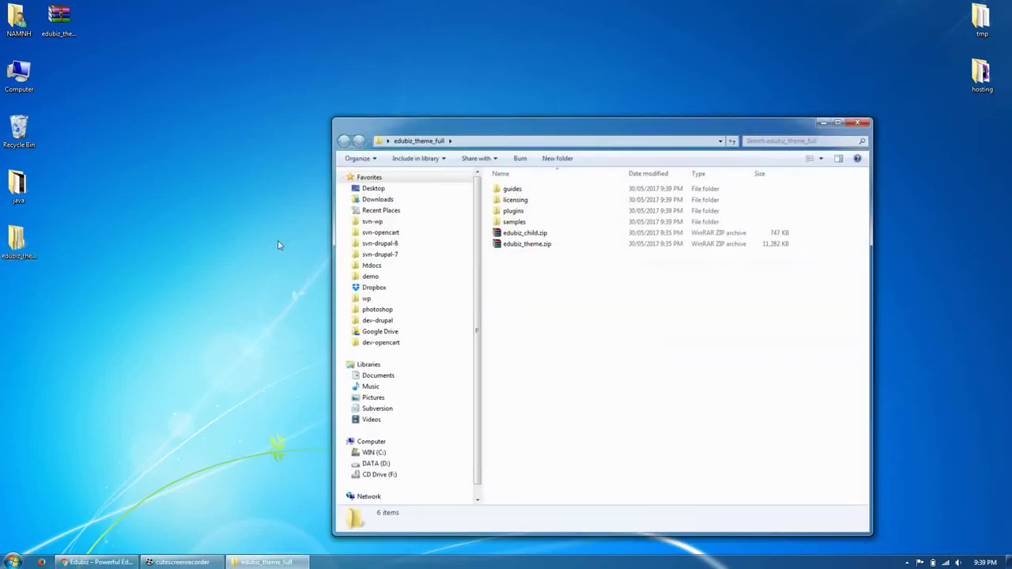
left_click(506, 188)
left_click(508, 201)
left_click(511, 211)
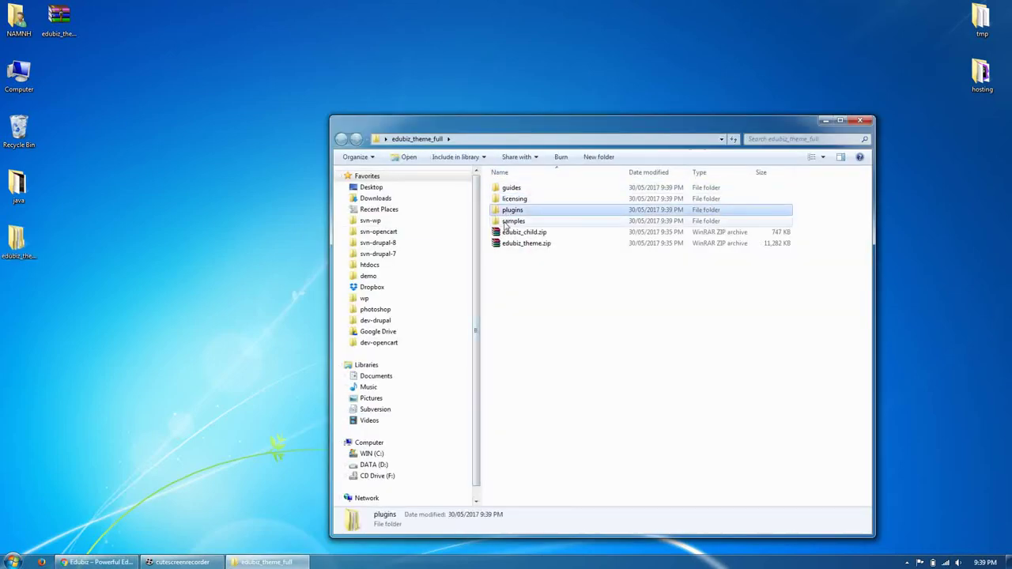
left_click(513, 221)
left_click(514, 232)
left_click(515, 243)
left_click(454, 400)
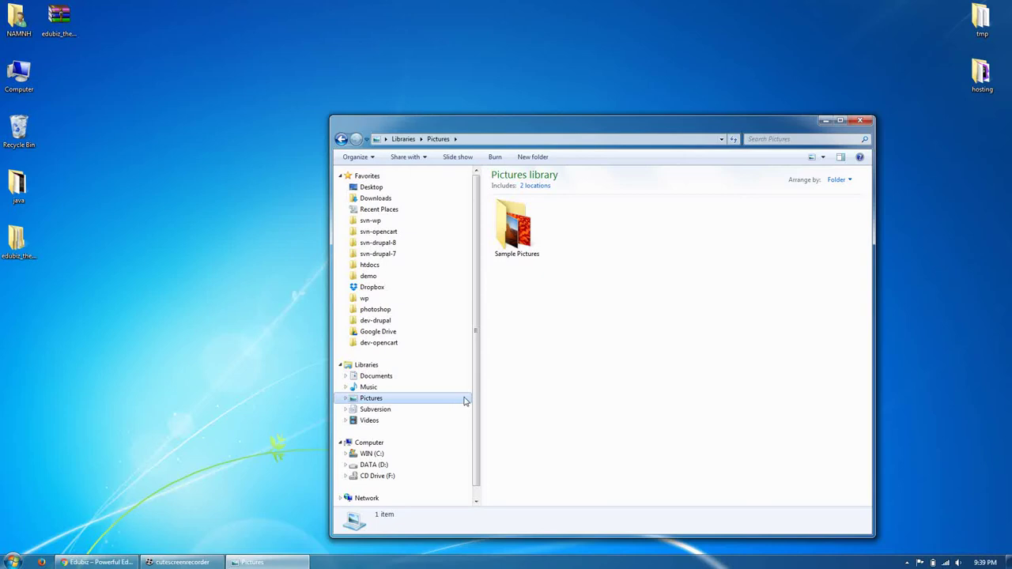
left_click(341, 138)
left_click(531, 366)
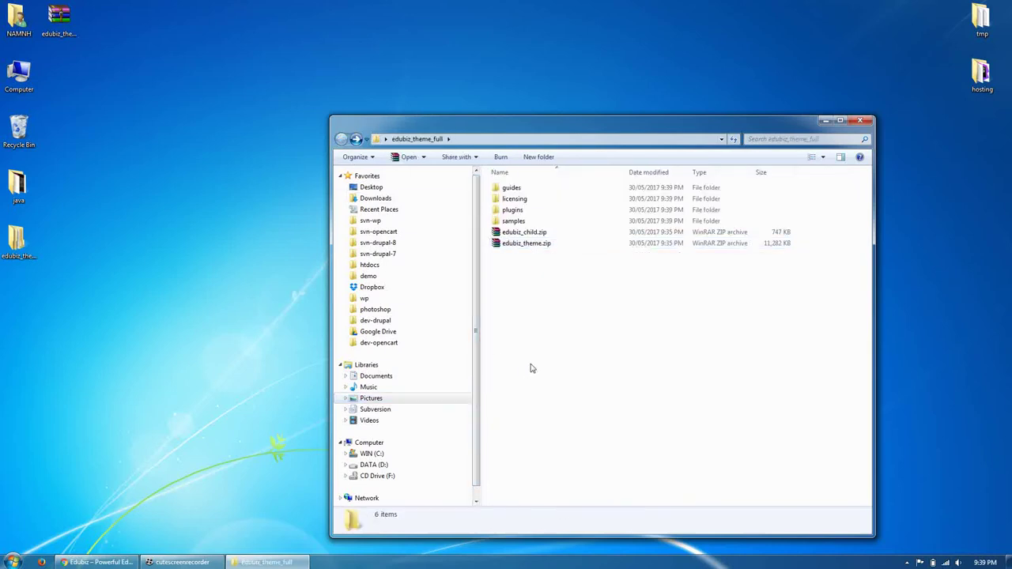
- Switch to Chrome and bring up the theme upload form on the WordPress site's Add Themes page
left_click(123, 560)
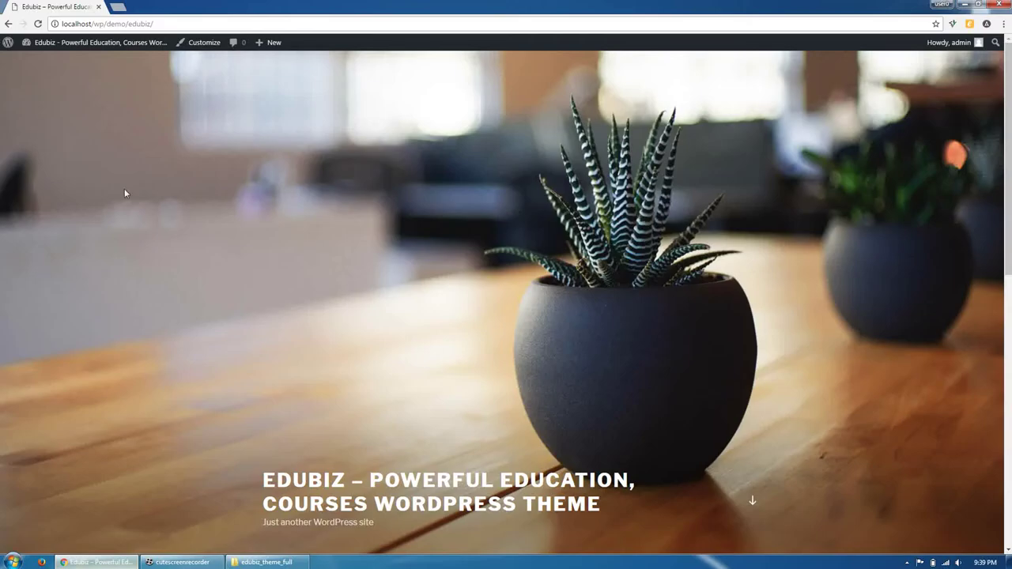
left_click(80, 40)
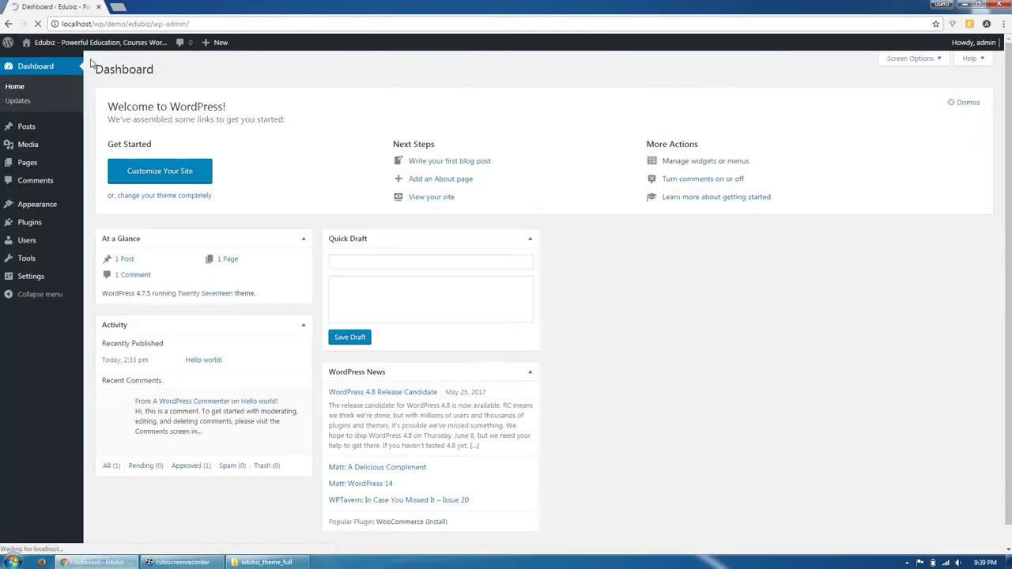
left_click(36, 202)
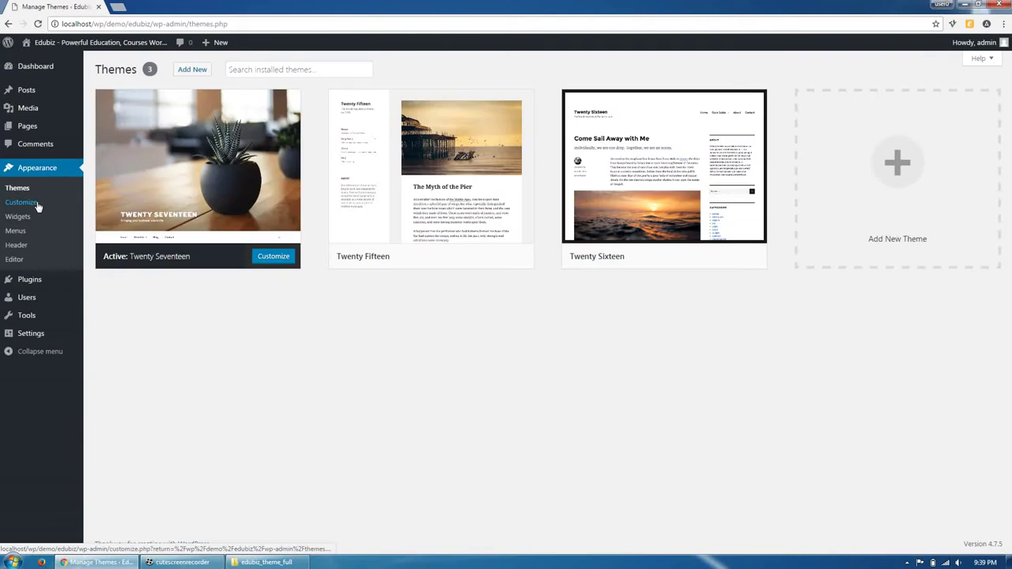
left_click(194, 69)
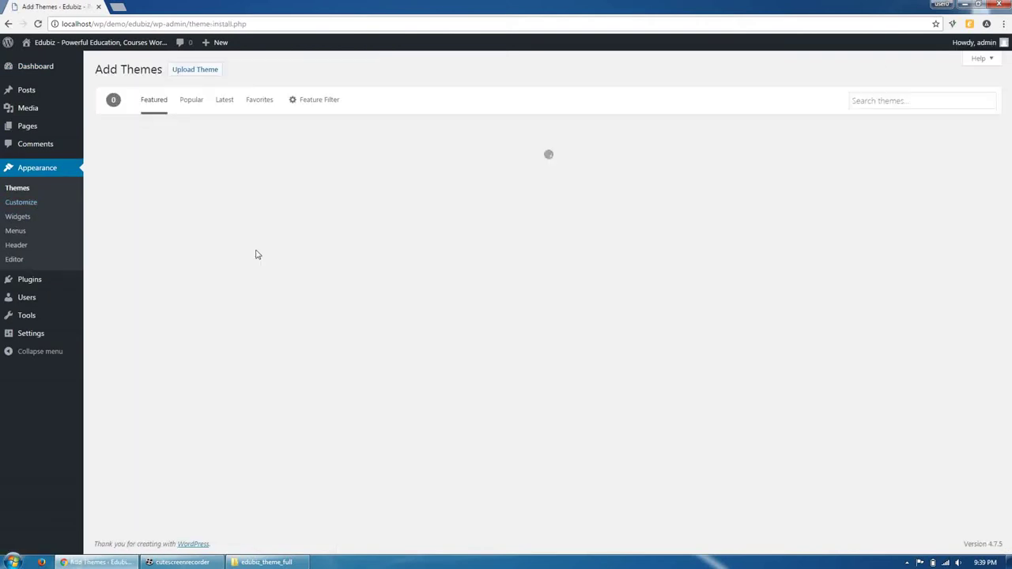
left_click(196, 69)
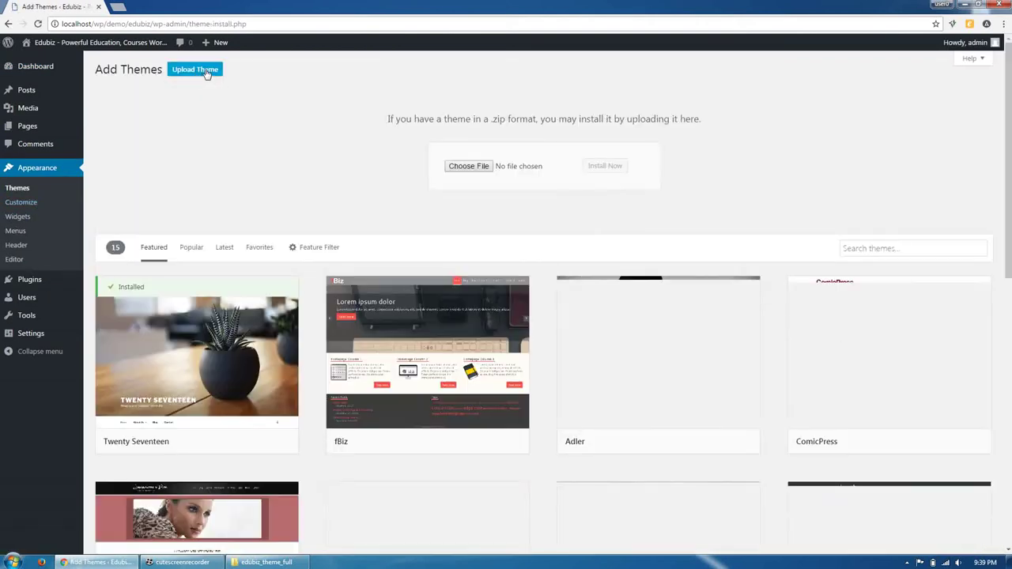
- Upload edubiz_theme.zip from the edubiz_theme_full folder, then install and activate the theme
left_click(261, 562)
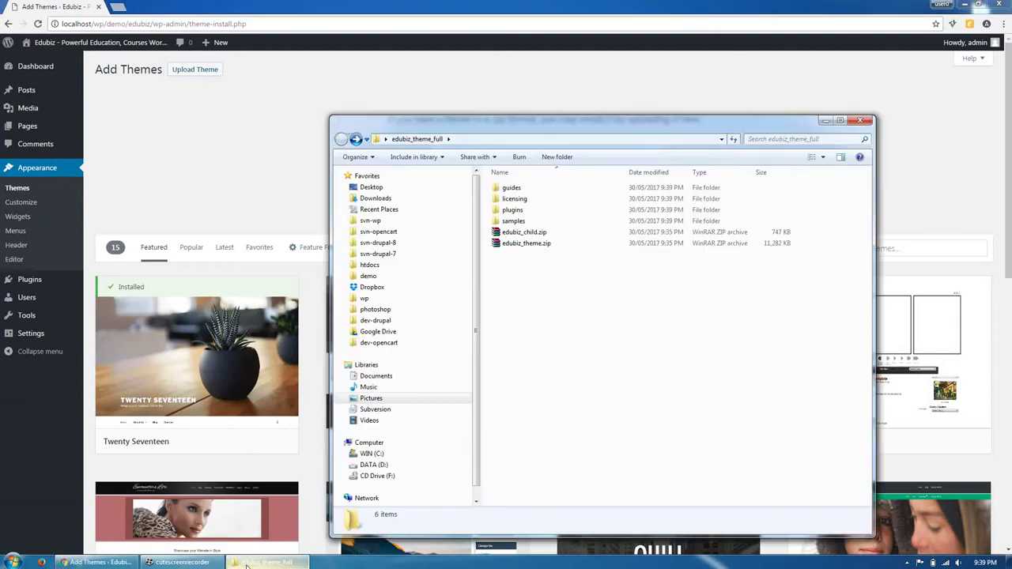
left_click_drag(474, 122, 581, 249)
left_click(625, 361)
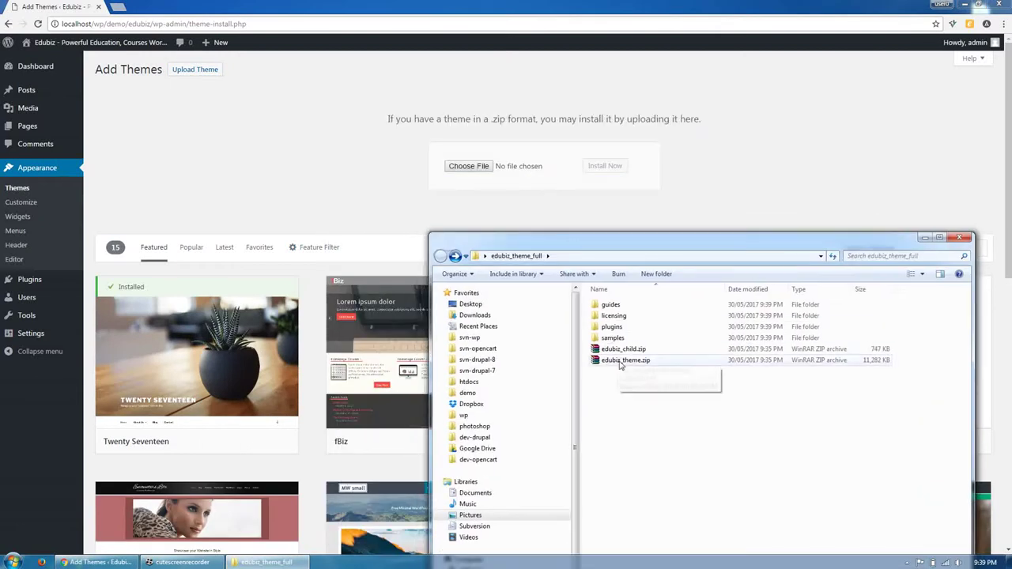
left_click_drag(625, 360, 494, 177)
left_click(606, 170)
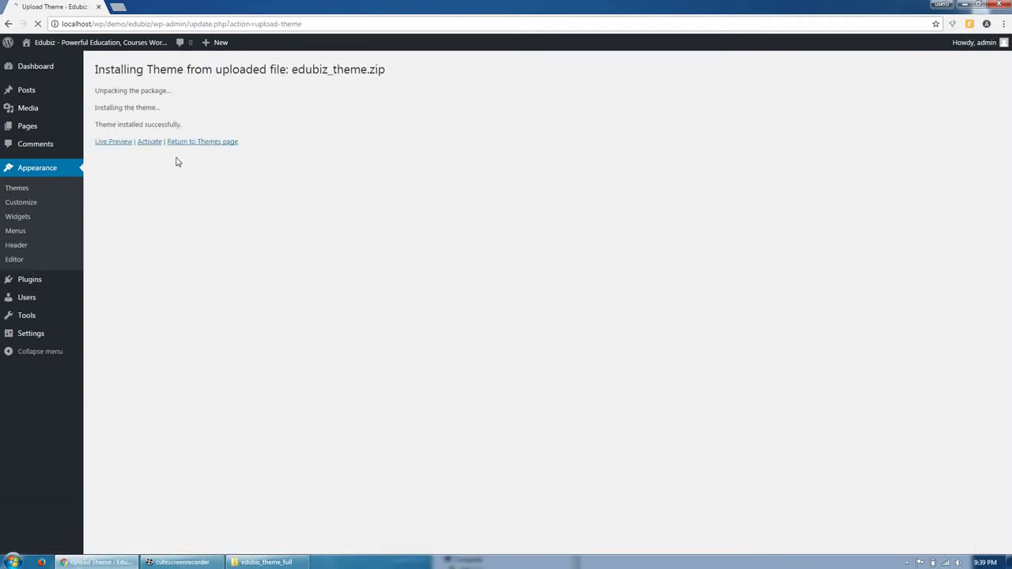
left_click(144, 144)
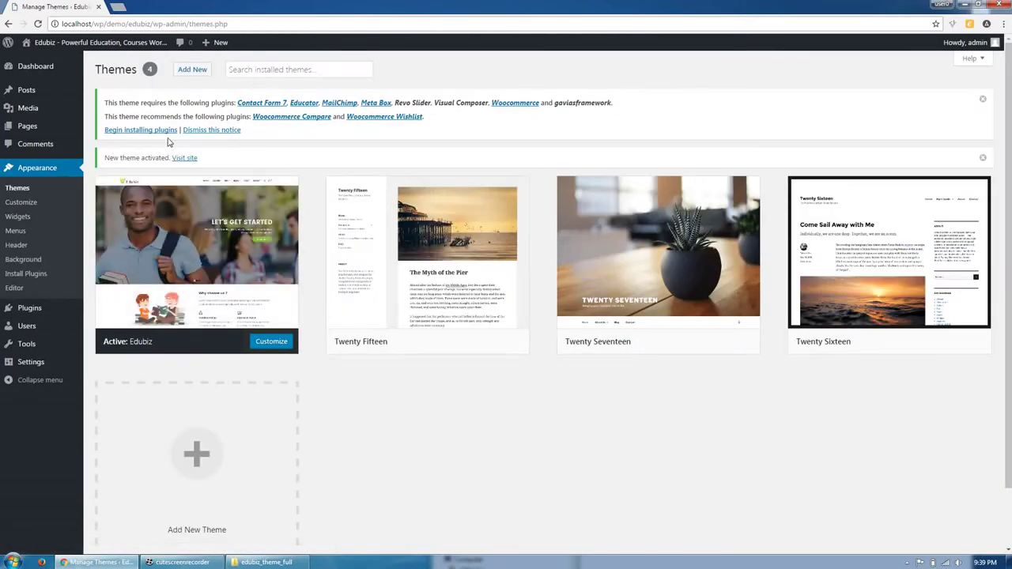
- Install all the plugins the Edubiz theme requires and recommends in one bulk action
left_click(156, 131)
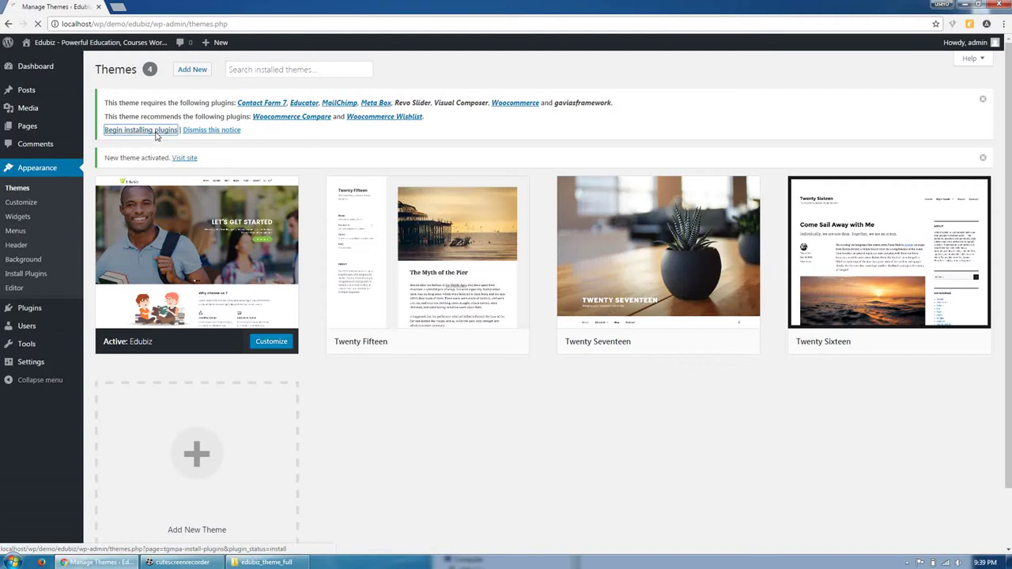
left_click(105, 124)
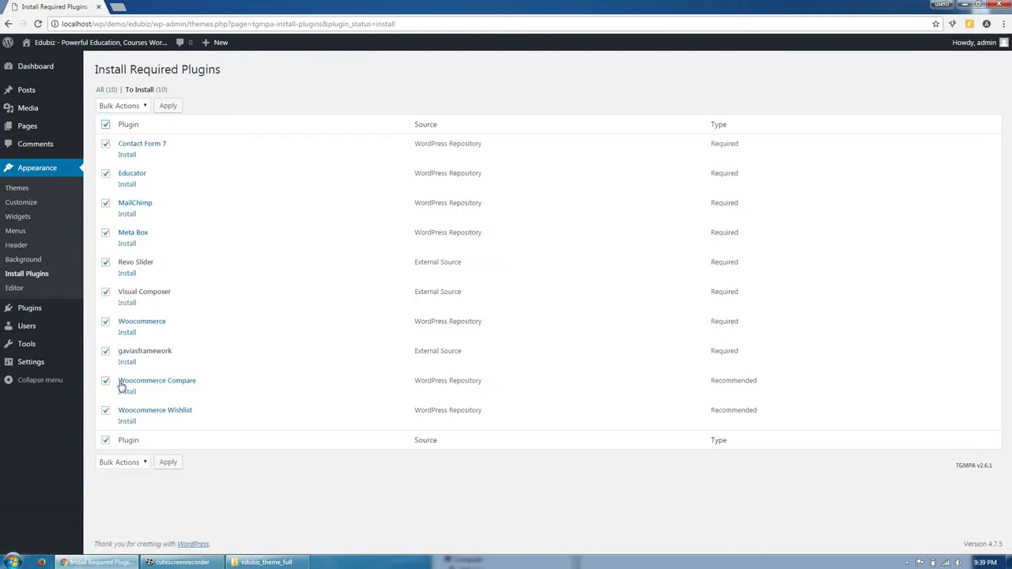
left_click(122, 105)
left_click(120, 130)
left_click(168, 105)
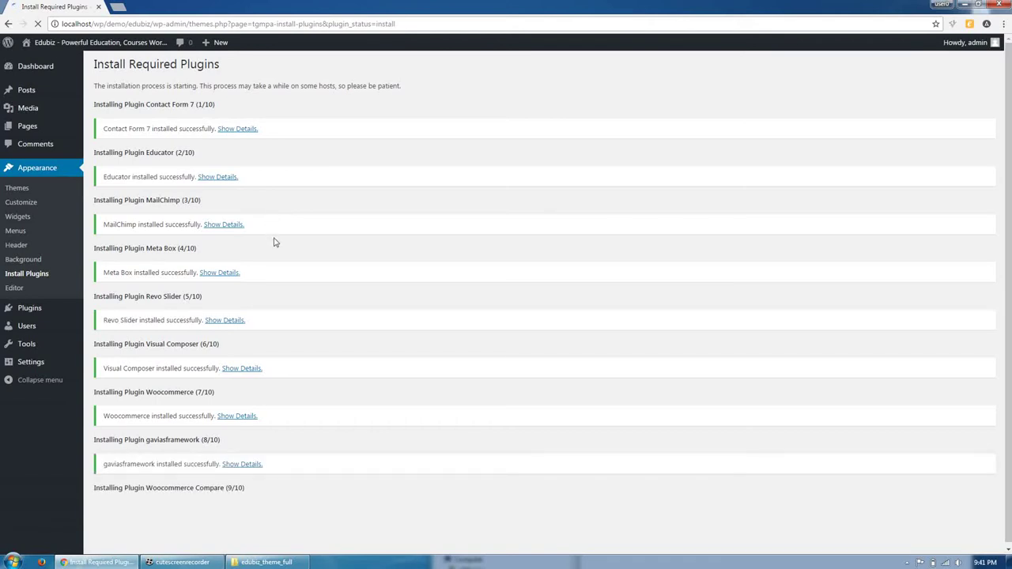
scroll(275, 242, "down", 1)
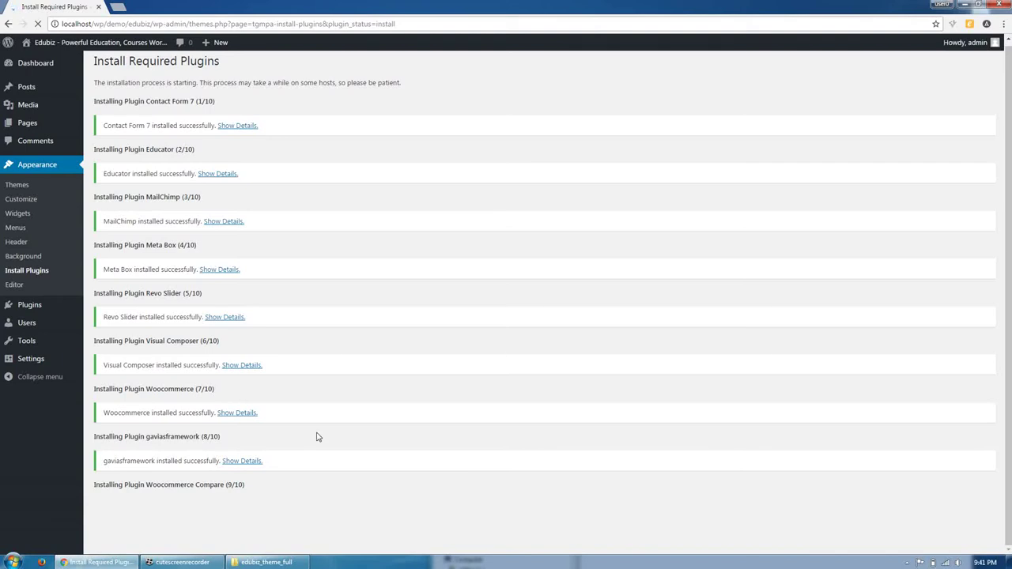
scroll(316, 437, "down", 1)
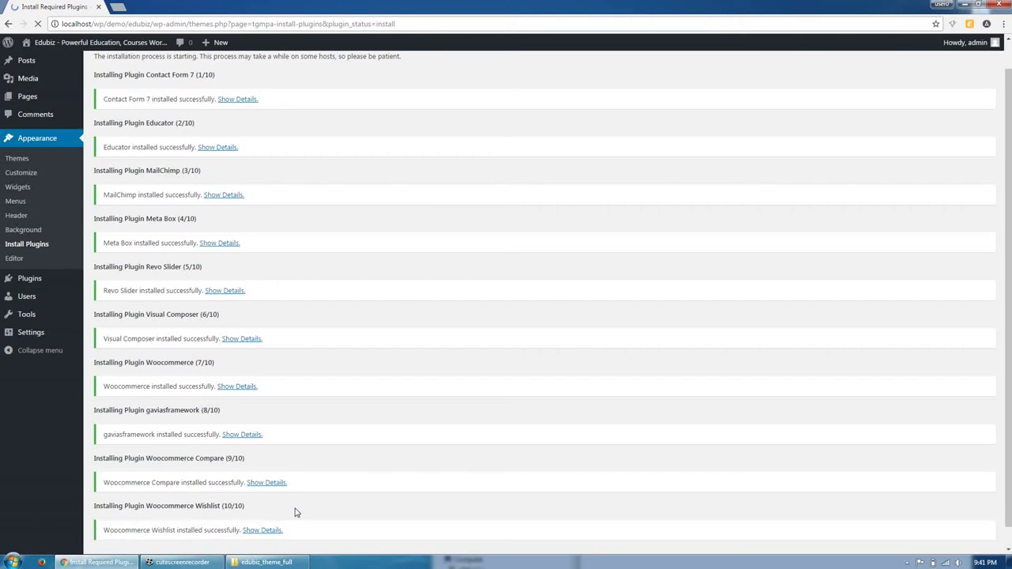
scroll(296, 513, "down", 1)
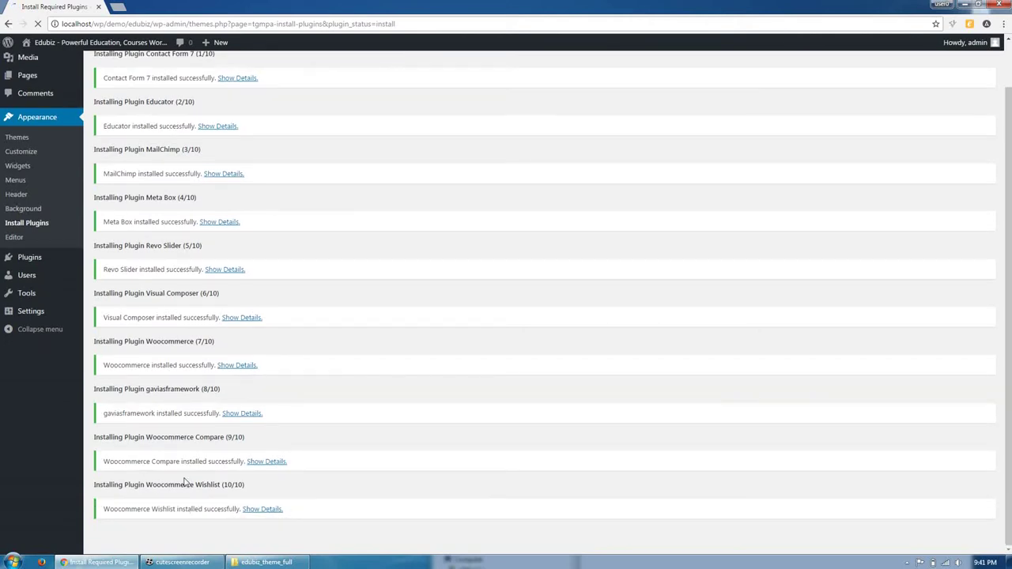
scroll(184, 484, "down", 2)
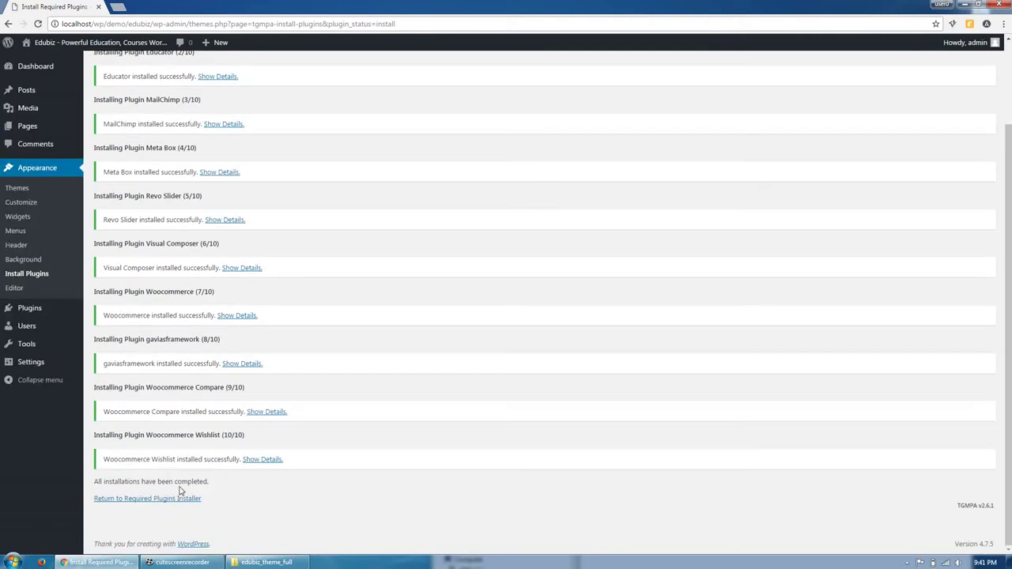
- Return to the required plugins installer and activate all the installed plugins in one bulk action
left_click(131, 501)
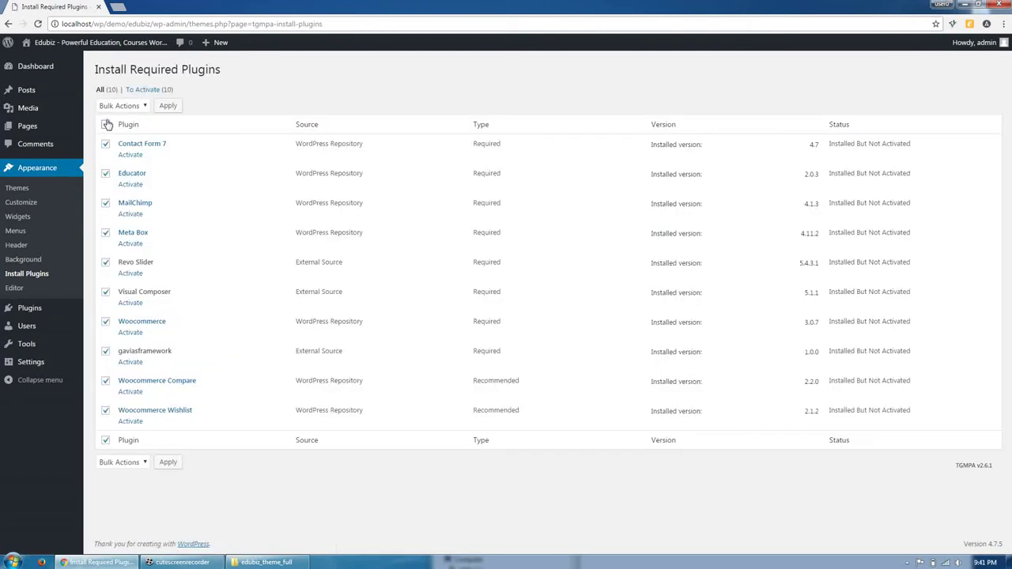
left_click(119, 106)
left_click(114, 150)
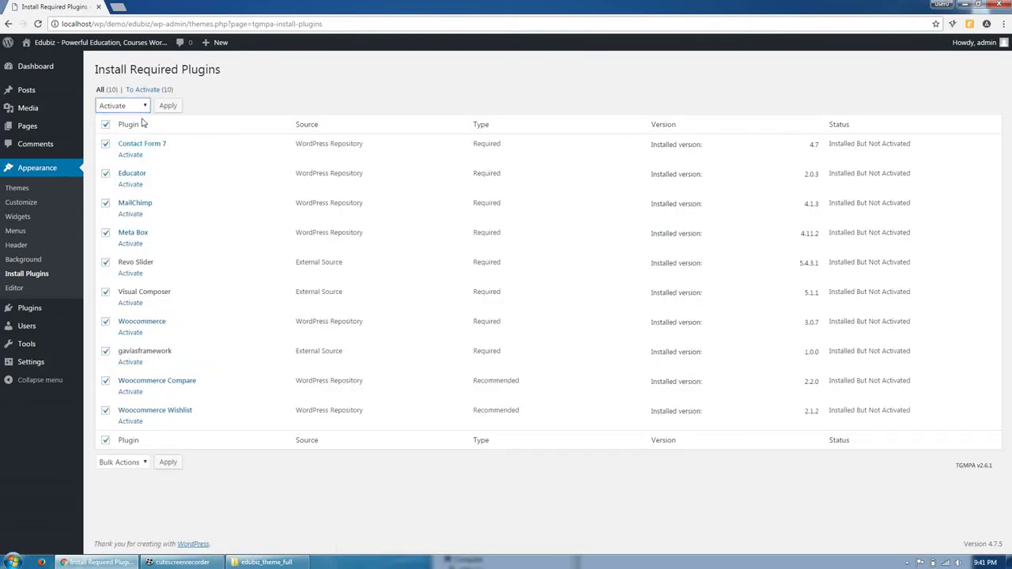
left_click(165, 107)
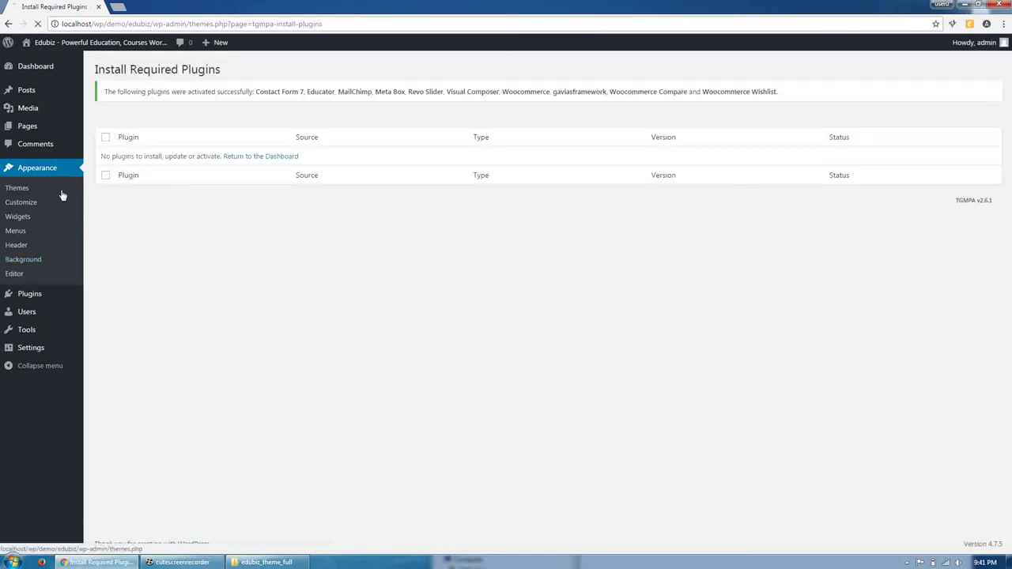
- Skip the WooCommerce setup wizard and import the main demo content with the theme's Demo Importer
left_click(61, 191)
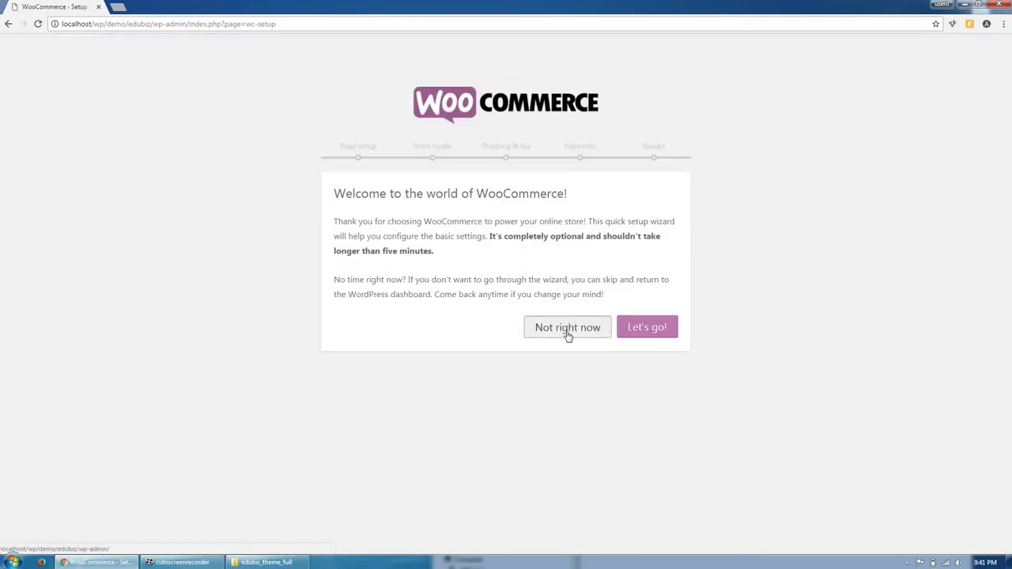
left_click(566, 333)
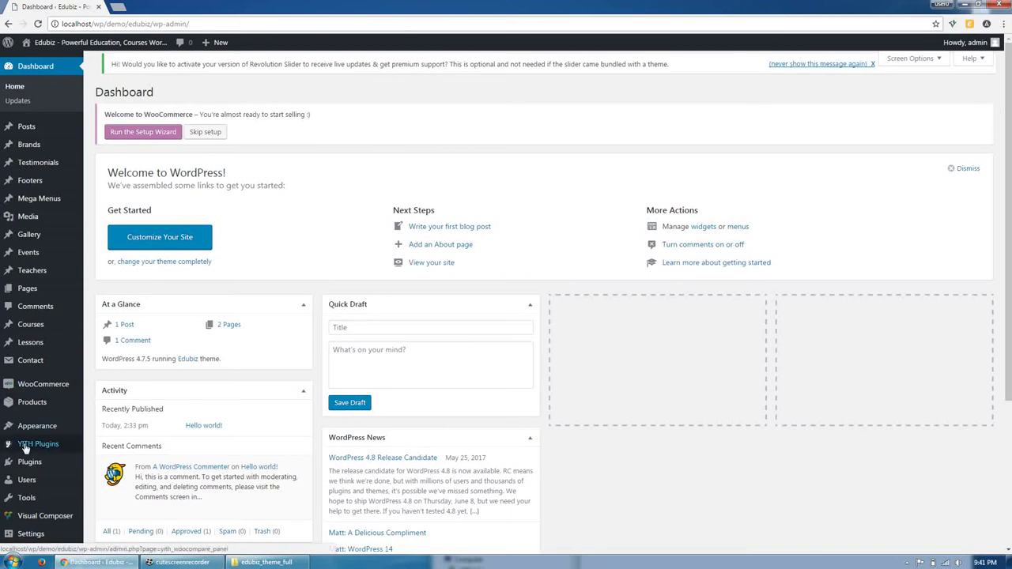
scroll(31, 442, "down", 3)
mouse_move(57, 477)
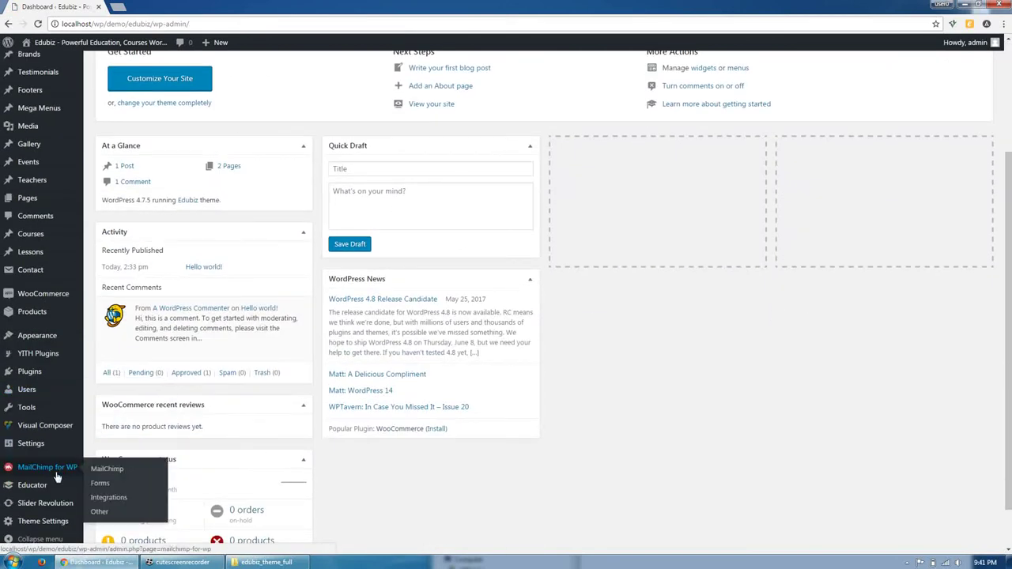
mouse_move(27, 520)
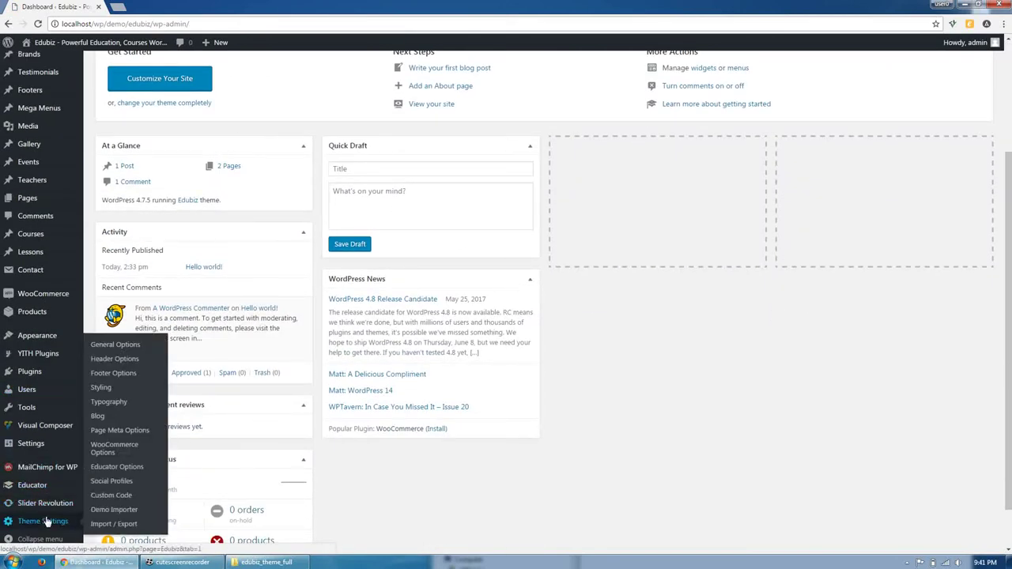
left_click(119, 512)
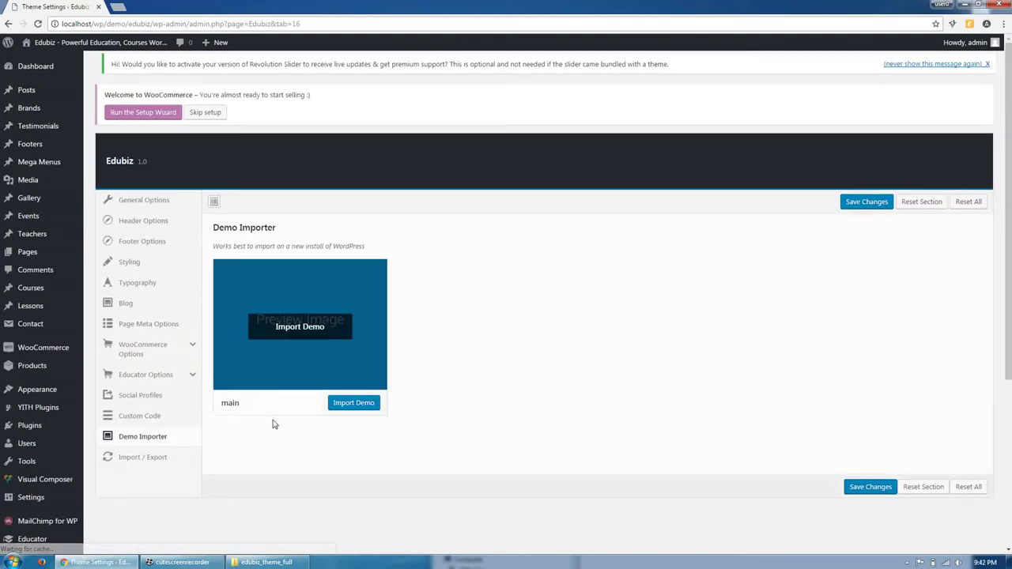
left_click(353, 403)
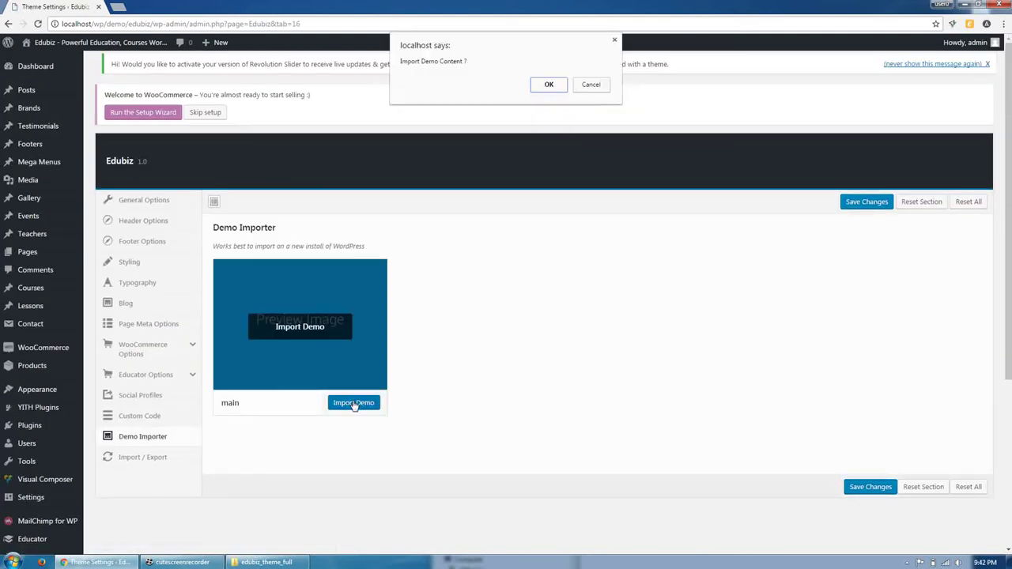
left_click(548, 85)
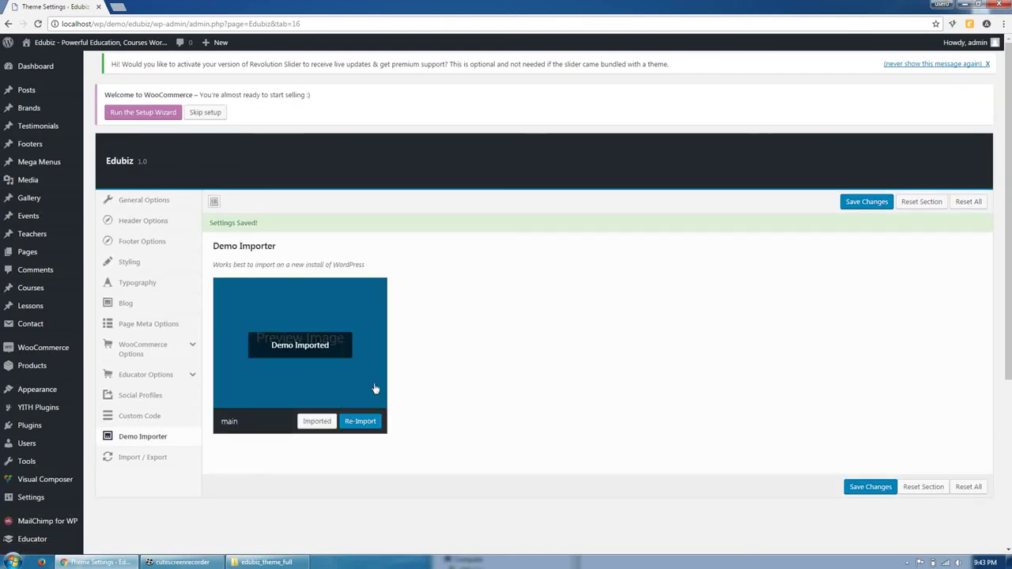
- Open the site's front end in a new tab and examine the homepage, including the Business filter under Popular Courses
right_click(117, 43)
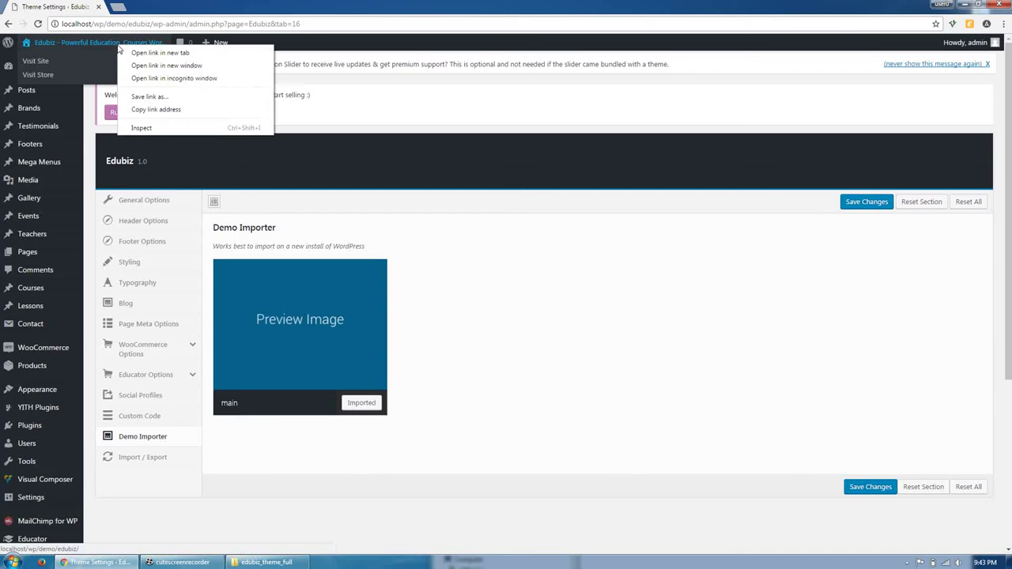
left_click(130, 53)
left_click(153, 8)
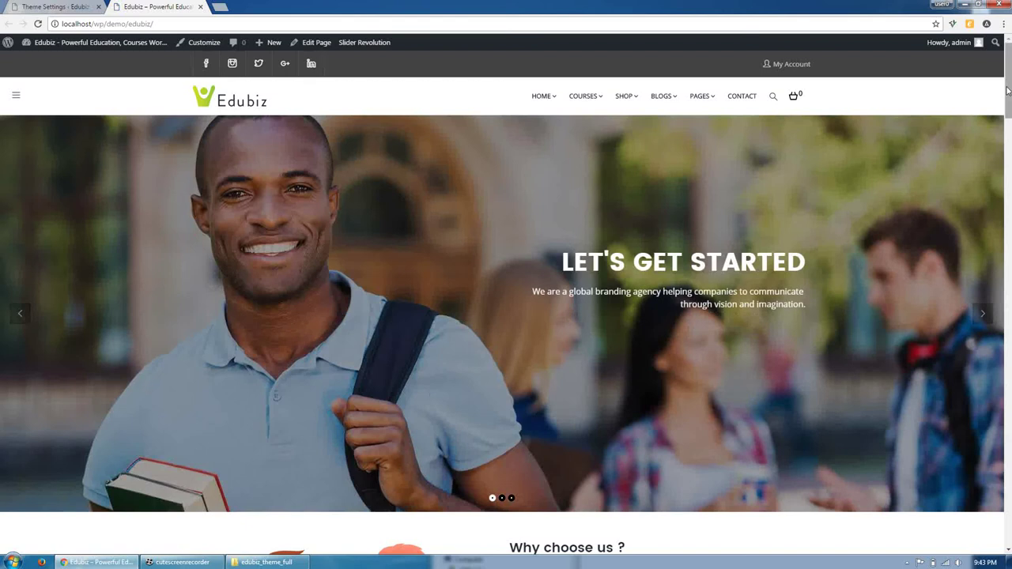
left_click_drag(1007, 91, 1007, 161)
left_click(397, 393)
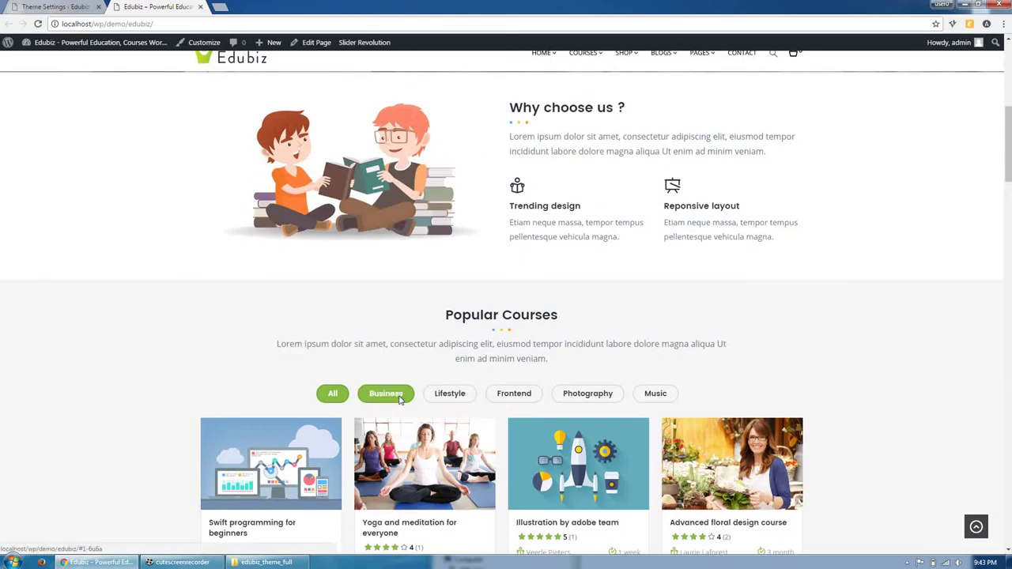
scroll(399, 397, "down", 1)
scroll(411, 374, "down", 2)
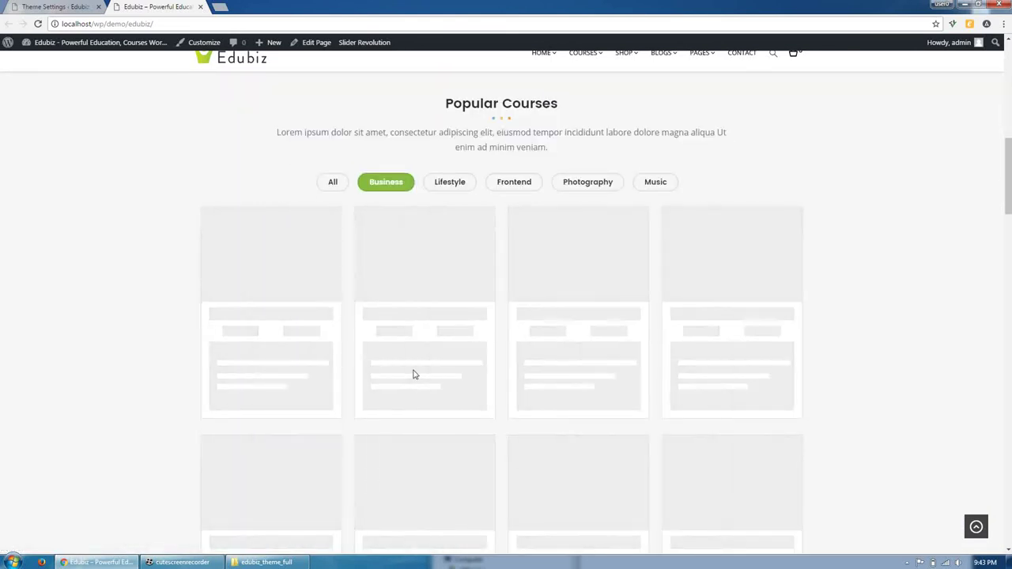
scroll(432, 393, "up", 8)
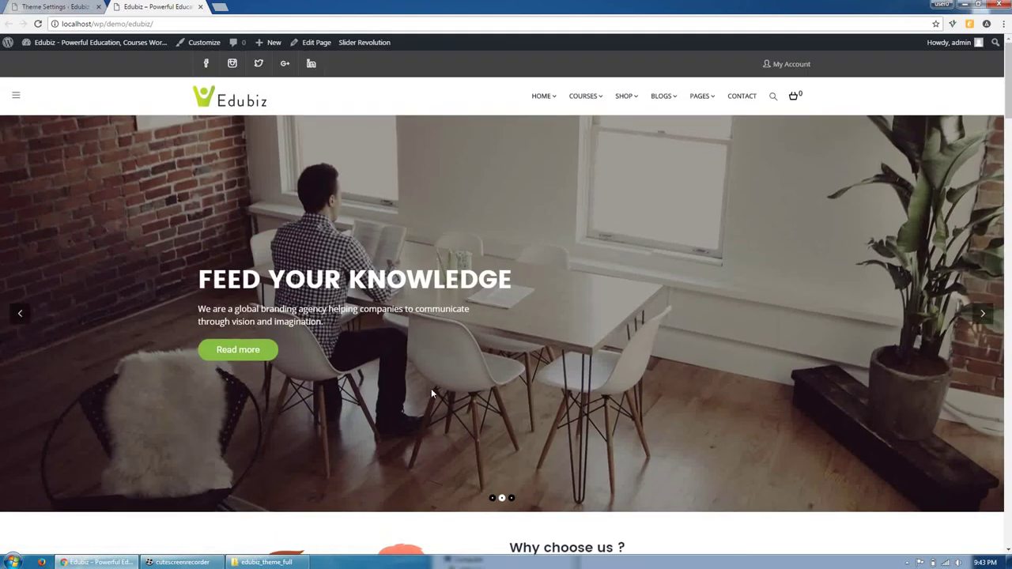
left_click(176, 562)
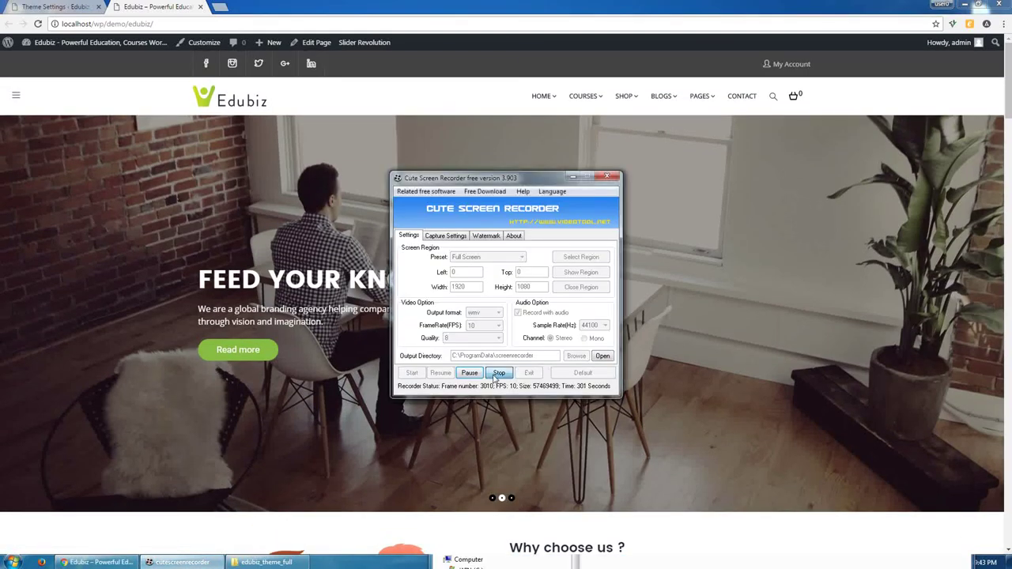